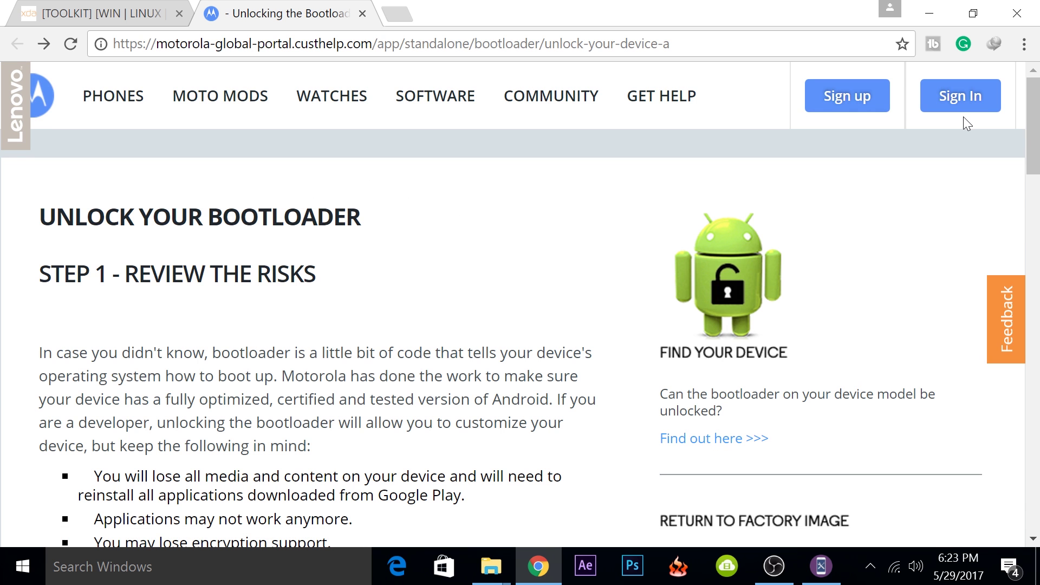
# Step: Sign in to Motorola with a Google account and paste the device's unlock string into the check field
pyautogui.click(961, 107)
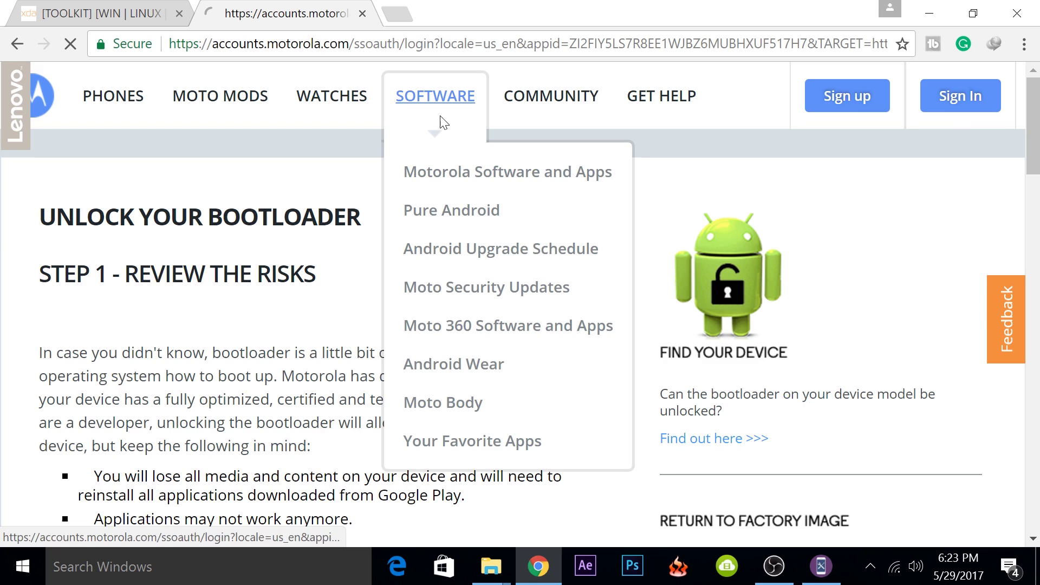
pyautogui.scroll(-7, 495, 319)
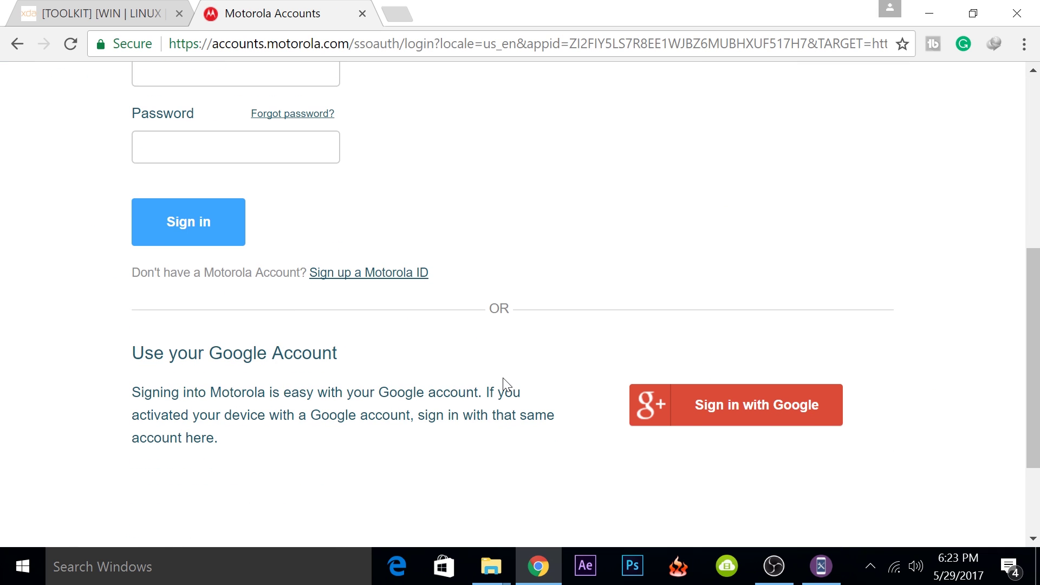
pyautogui.click(726, 401)
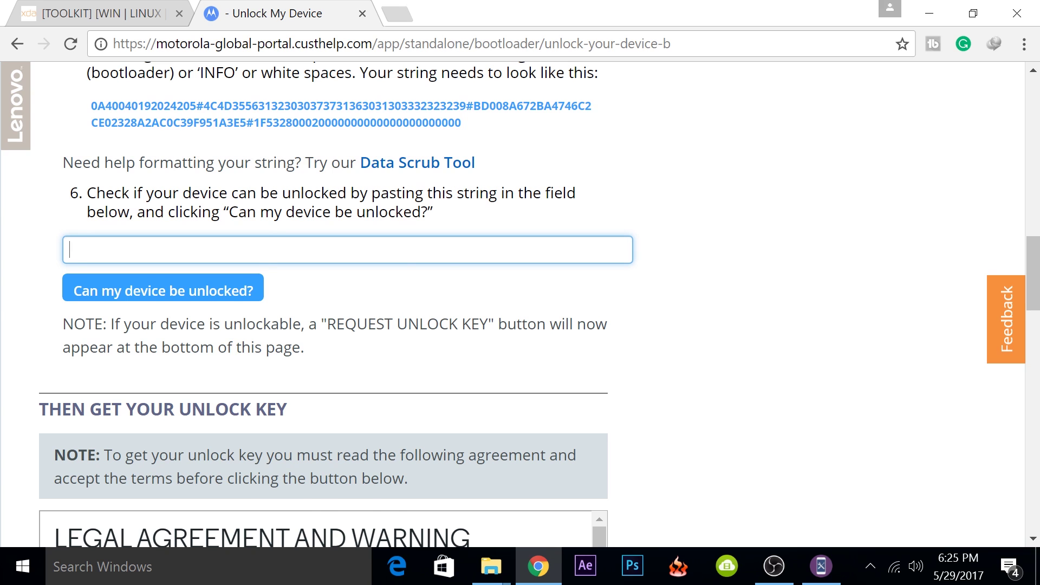
pyautogui.rightClick(217, 249)
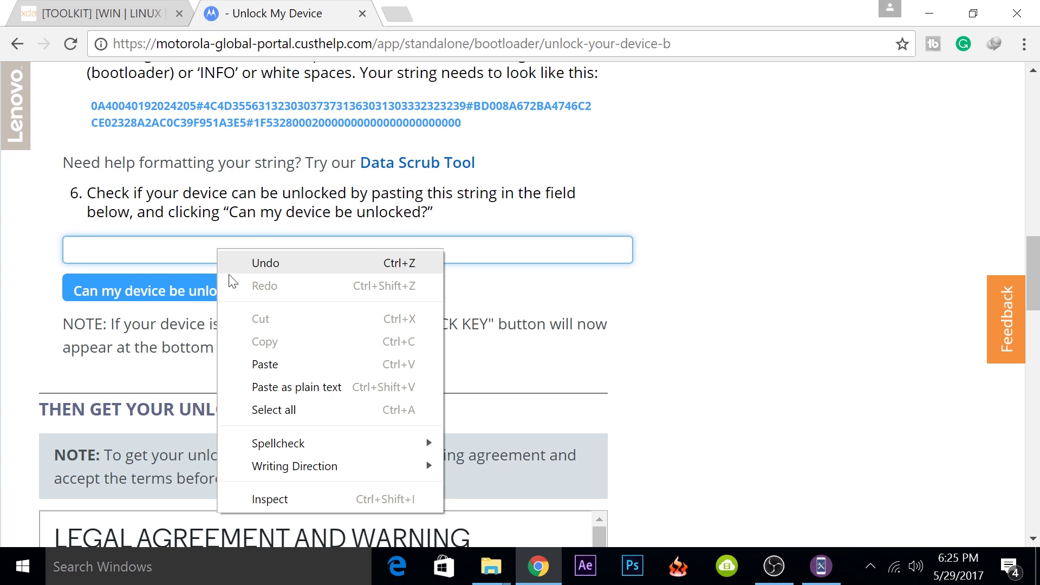
pyautogui.click(272, 364)
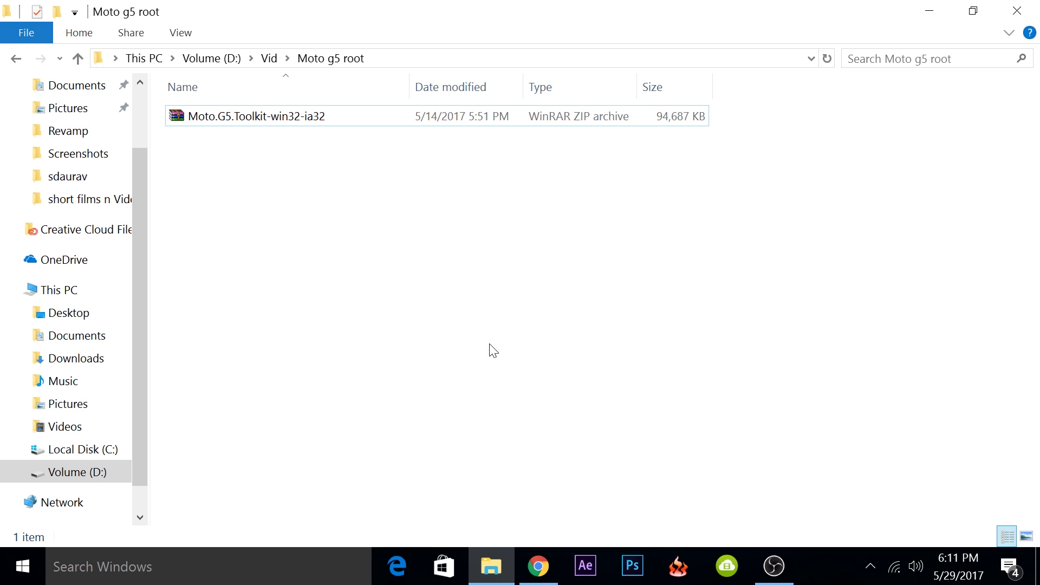
pyautogui.hotkey('alt', 'Tab')
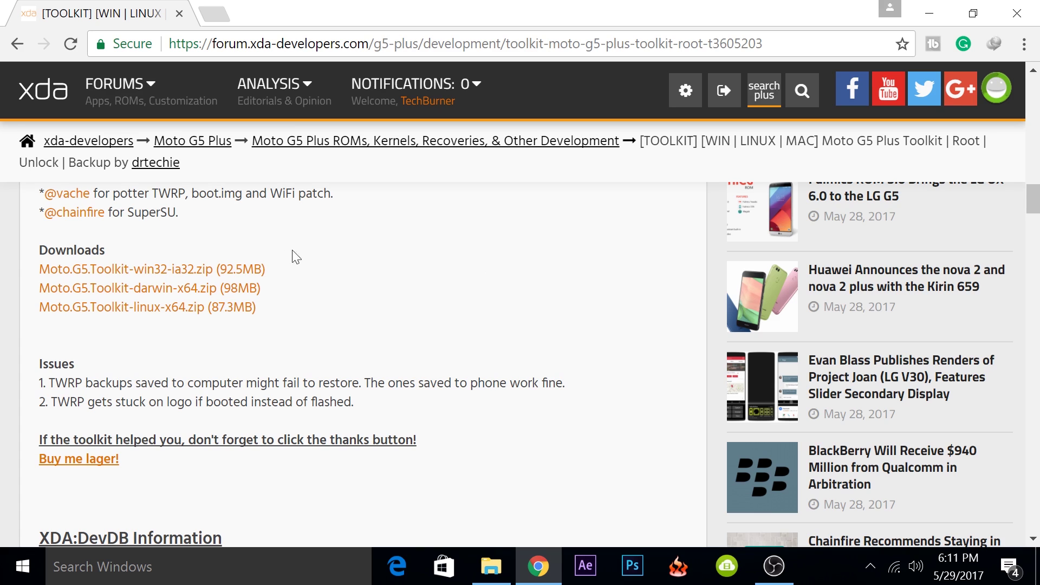
pyautogui.click(184, 270)
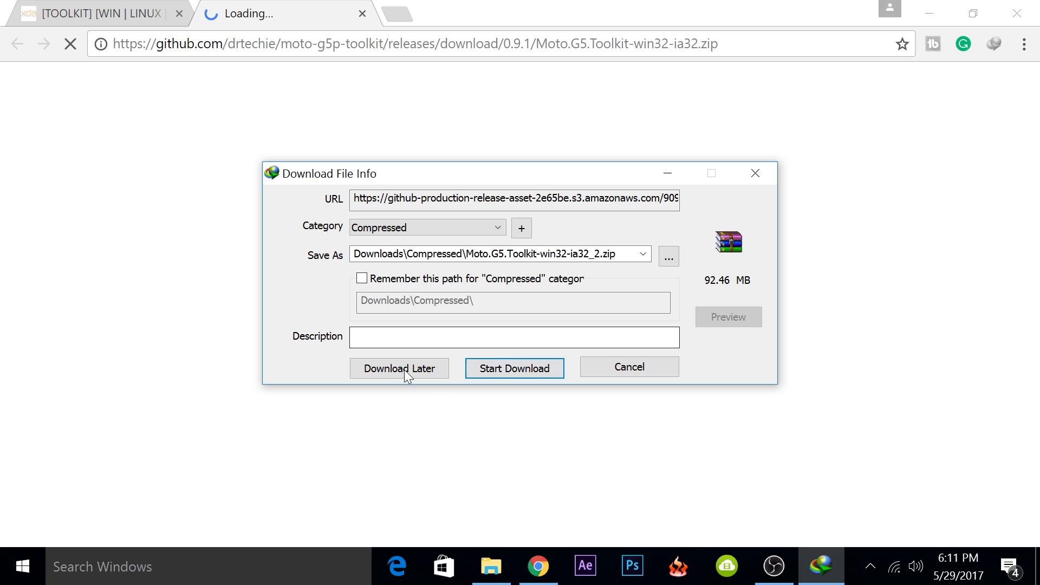
pyautogui.click(638, 369)
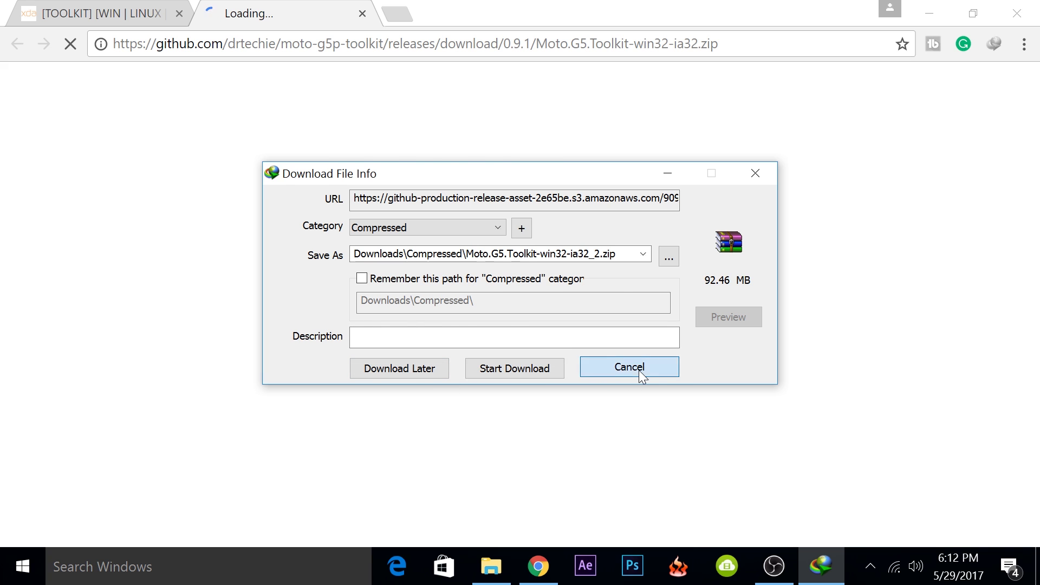
pyautogui.click(598, 368)
pyautogui.click(491, 566)
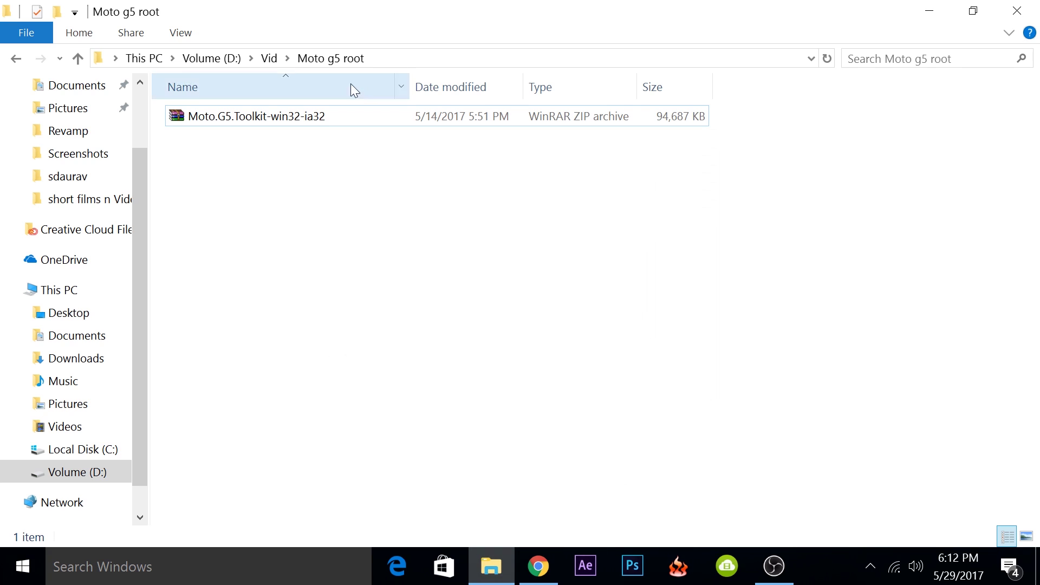
pyautogui.moveTo(323, 211); pyautogui.dragTo(256, 109)
# Step: Extract the Moto.G5.Toolkit-win32-ia32 zip into its own Moto.G5.Toolkit-win32-ia32 folder
pyautogui.click(287, 164)
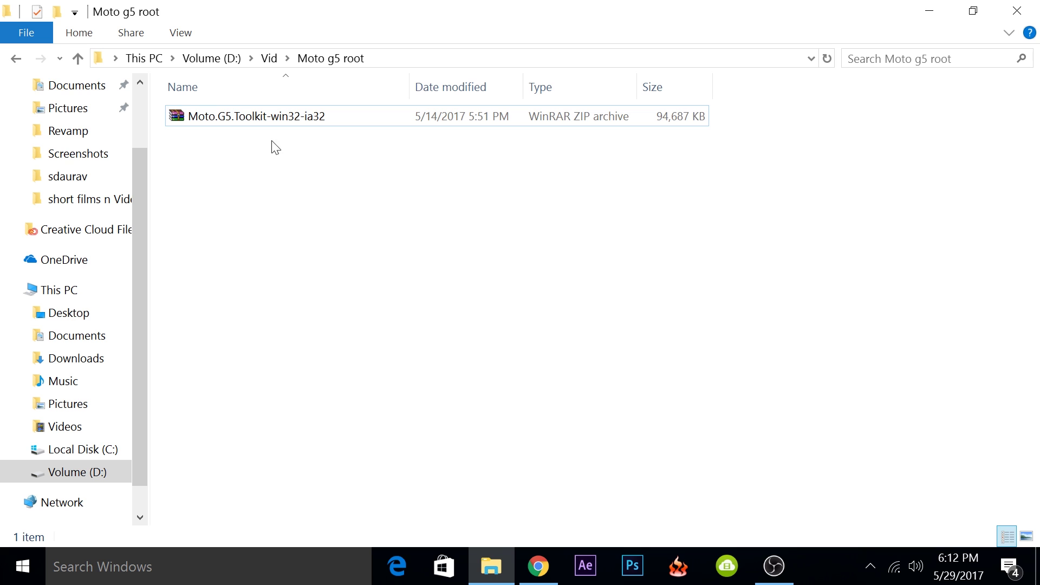
pyautogui.click(265, 126)
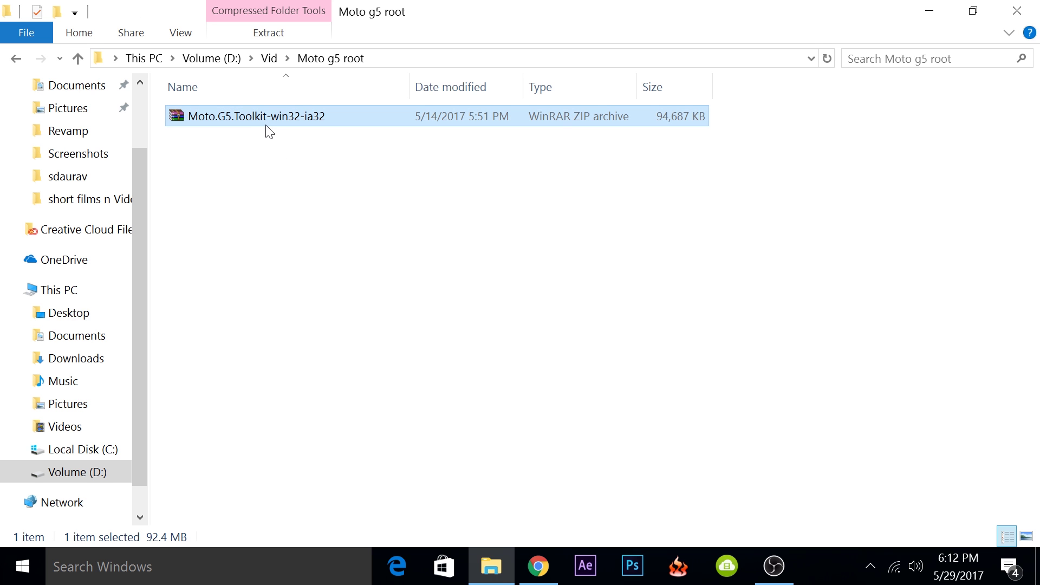
pyautogui.rightClick(268, 124)
pyautogui.click(381, 223)
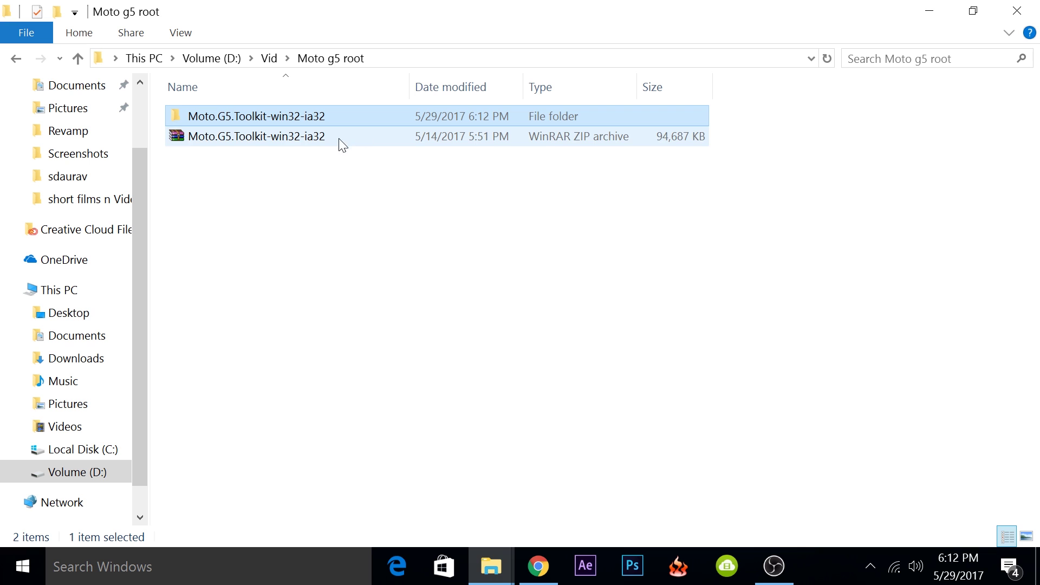
# Step: Bring up the extracted toolkit folder and select the Moto G5+ Toolkit application
pyautogui.moveTo(491, 566)
pyautogui.click(558, 476)
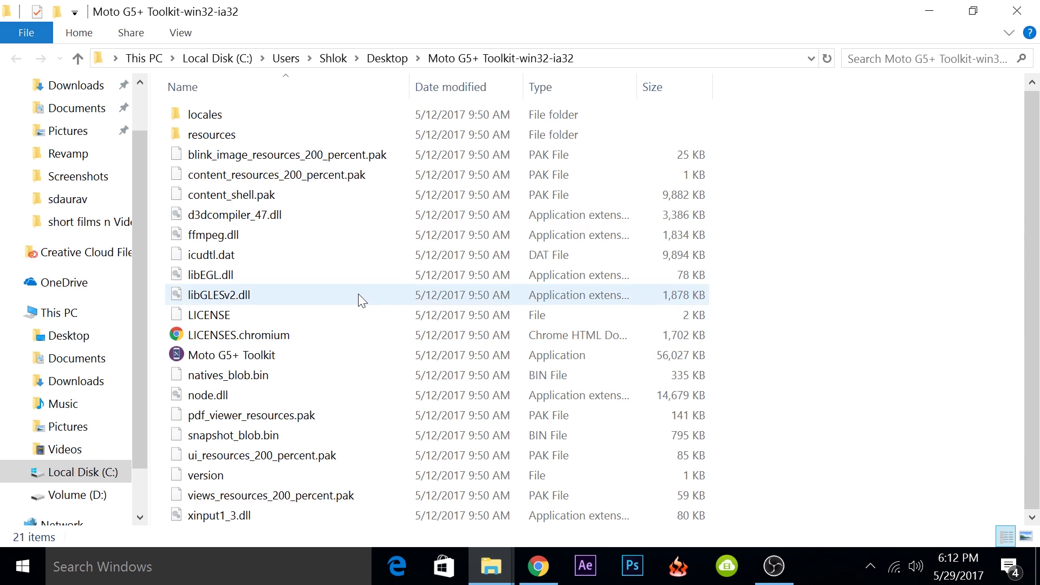
pyautogui.click(274, 356)
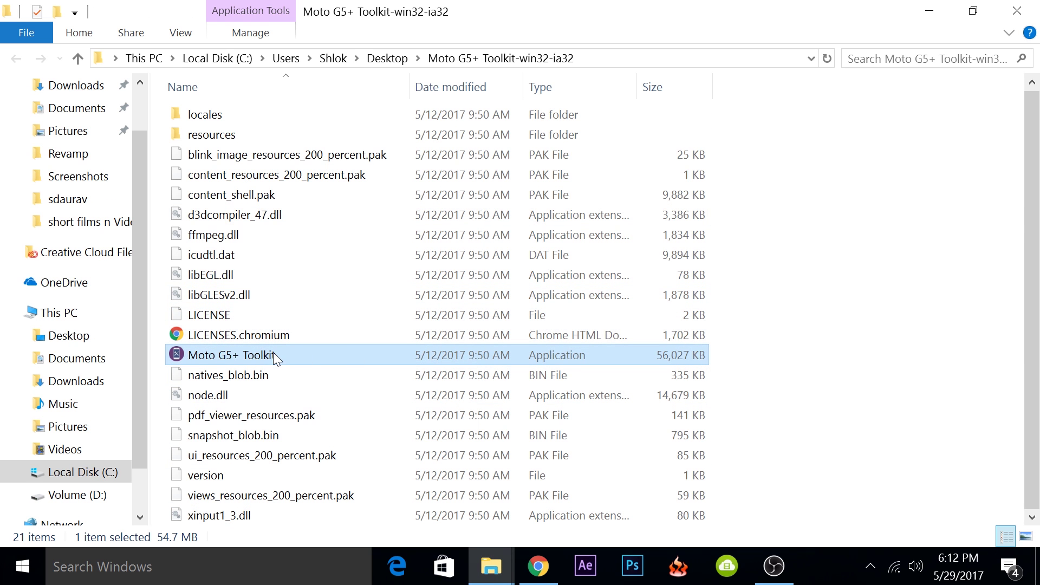
# Step: Launch Moto G5+ Toolkit v0.9.1, close it, then relaunch it so it detects the phone
pyautogui.doubleClick(267, 360)
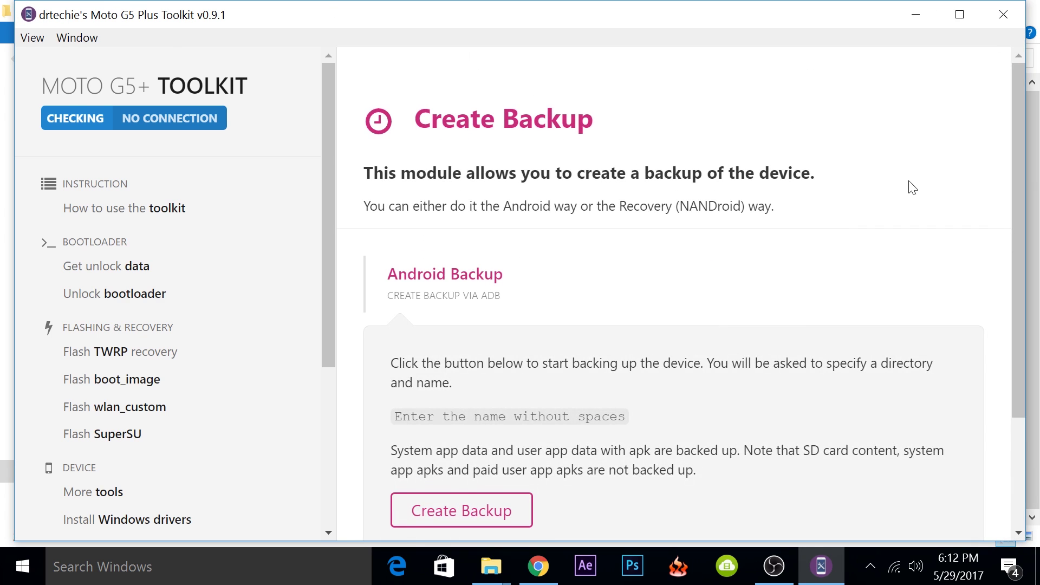
pyautogui.click(1003, 14)
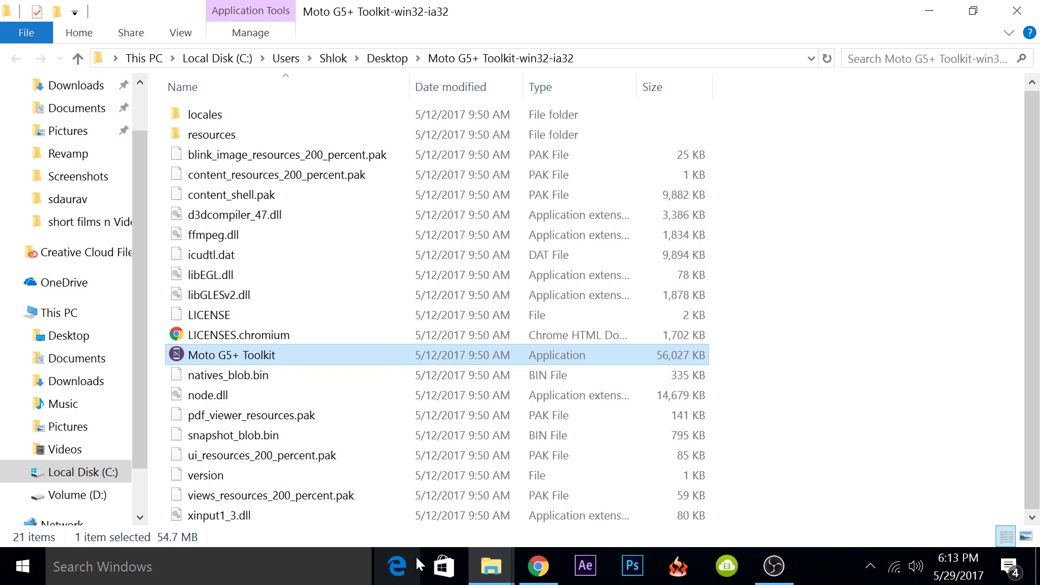
pyautogui.doubleClick(252, 355)
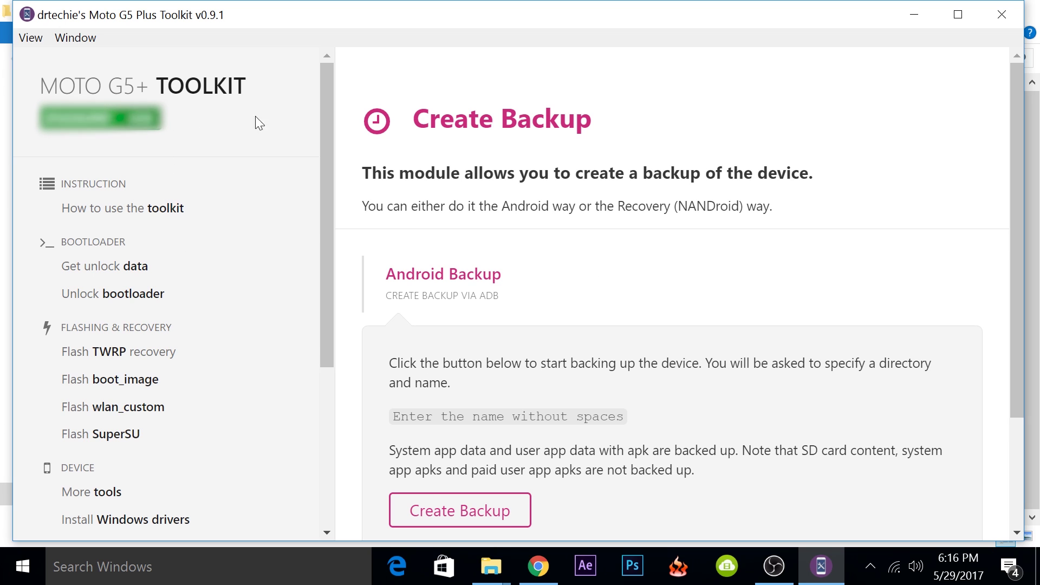
# Step: Open the toolkit's usage instructions and scroll through them
pyautogui.click(153, 129)
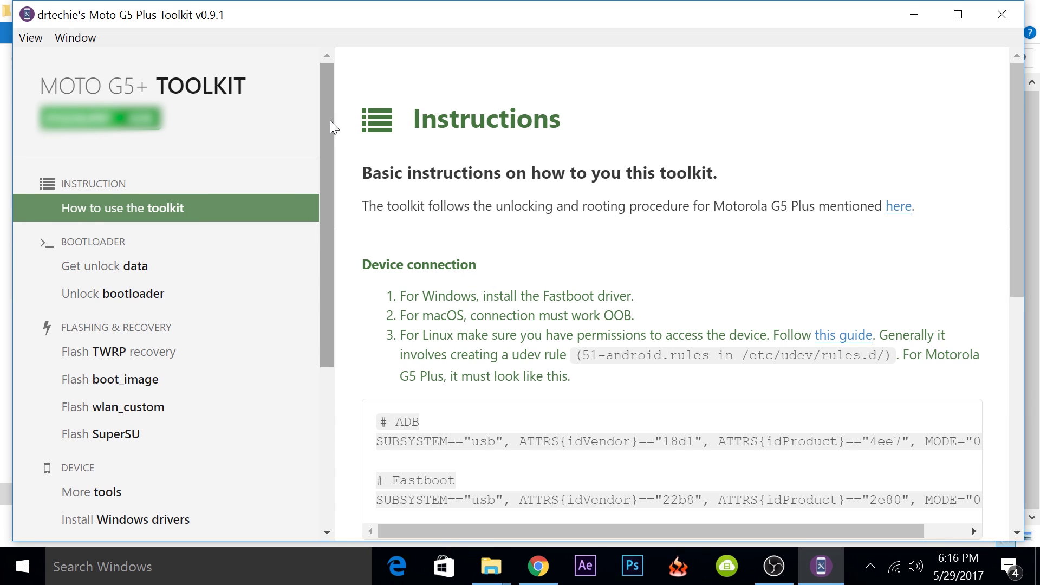
pyautogui.moveTo(330, 120); pyautogui.dragTo(337, 378)
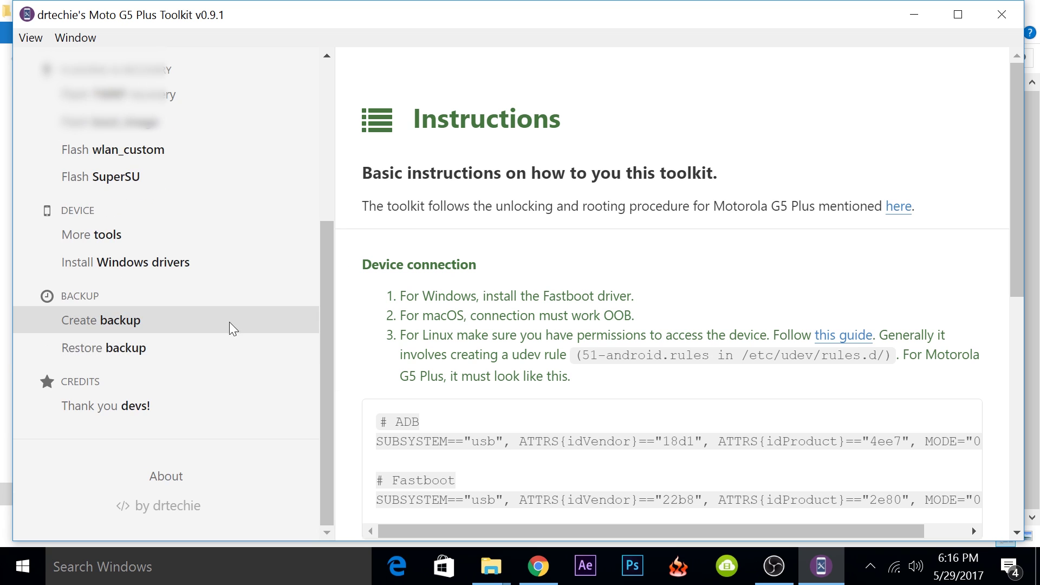
pyautogui.moveTo(330, 280); pyautogui.dragTo(324, 36)
pyautogui.scroll(-1, 327, 233)
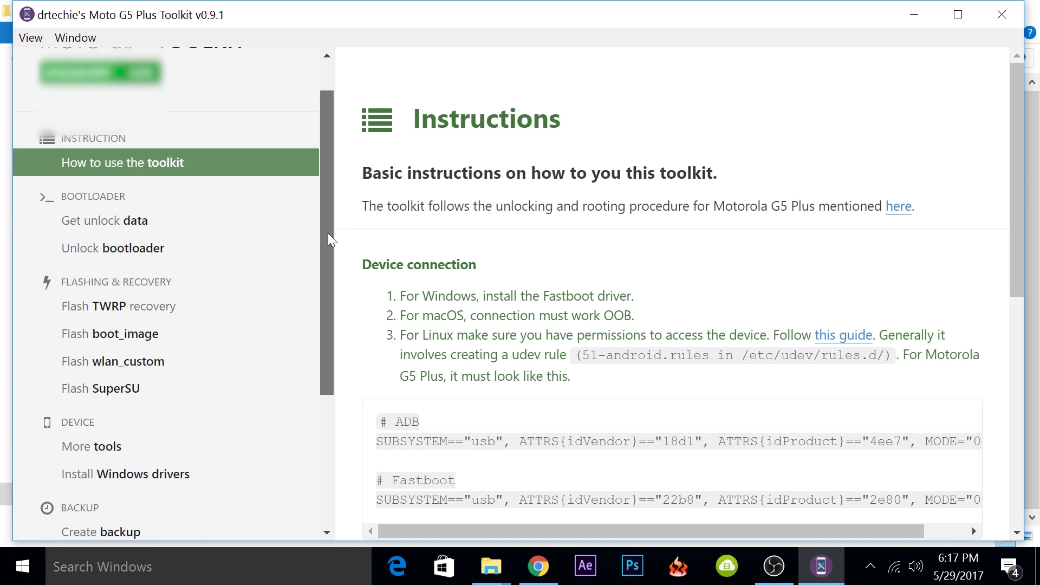
pyautogui.moveTo(327, 233); pyautogui.dragTo(244, 390)
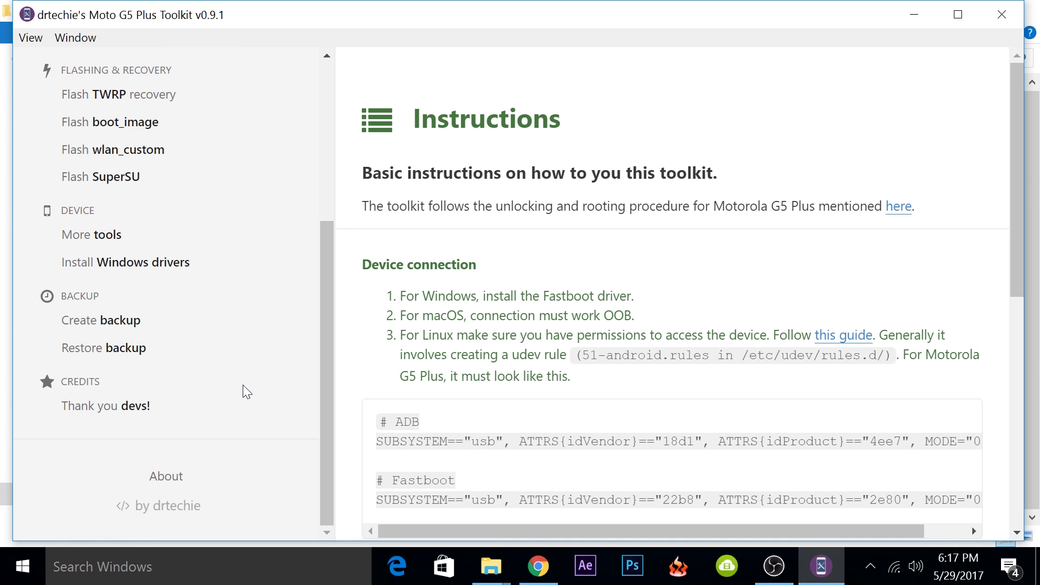
# Step: Run an Android backup of the phone, saving it as Backup.ab on Volume (D:)
pyautogui.click(141, 324)
pyautogui.scroll(-3, 812, 332)
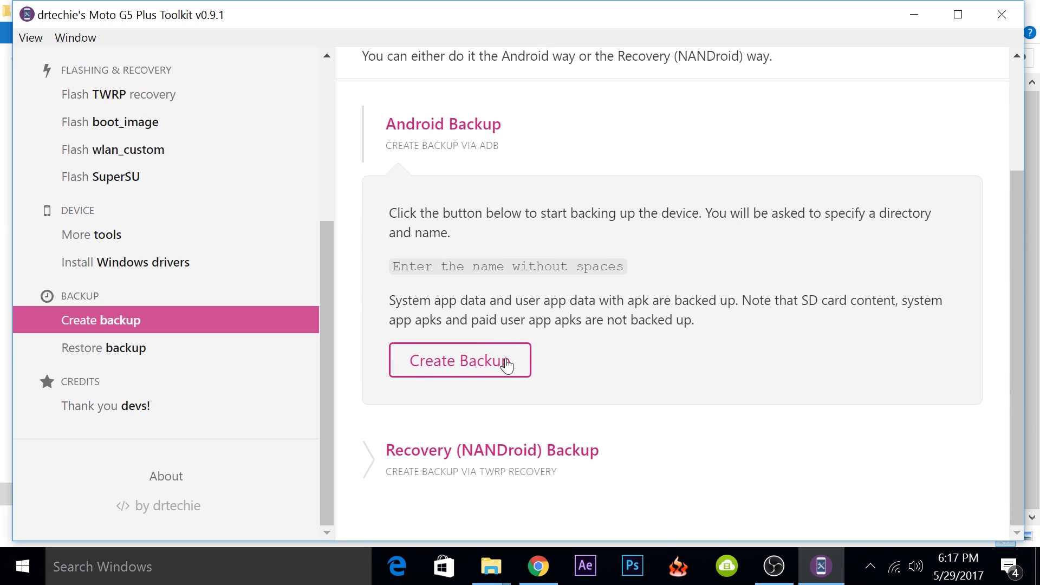
pyautogui.click(507, 366)
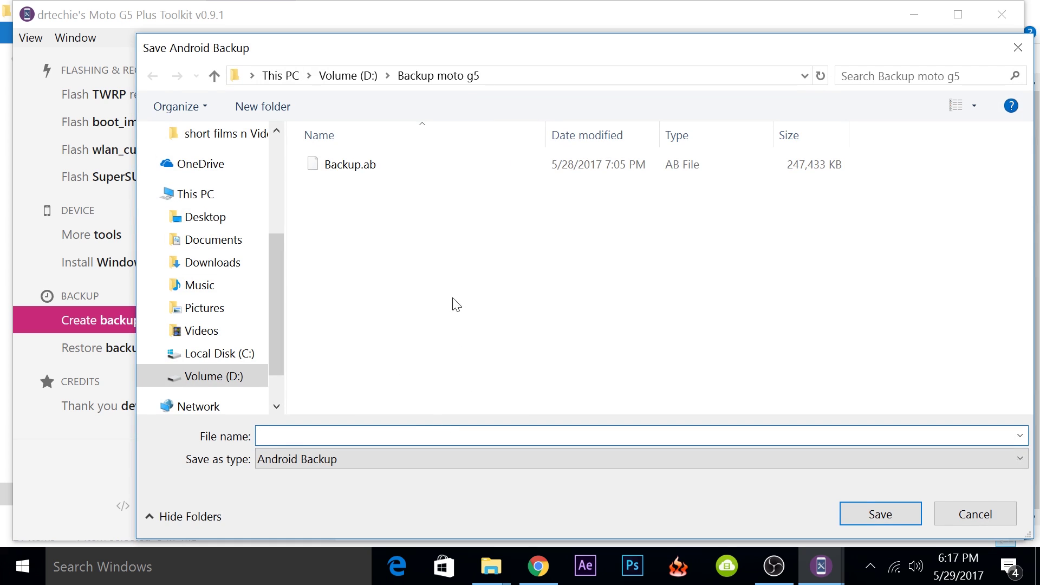
pyautogui.click(396, 166)
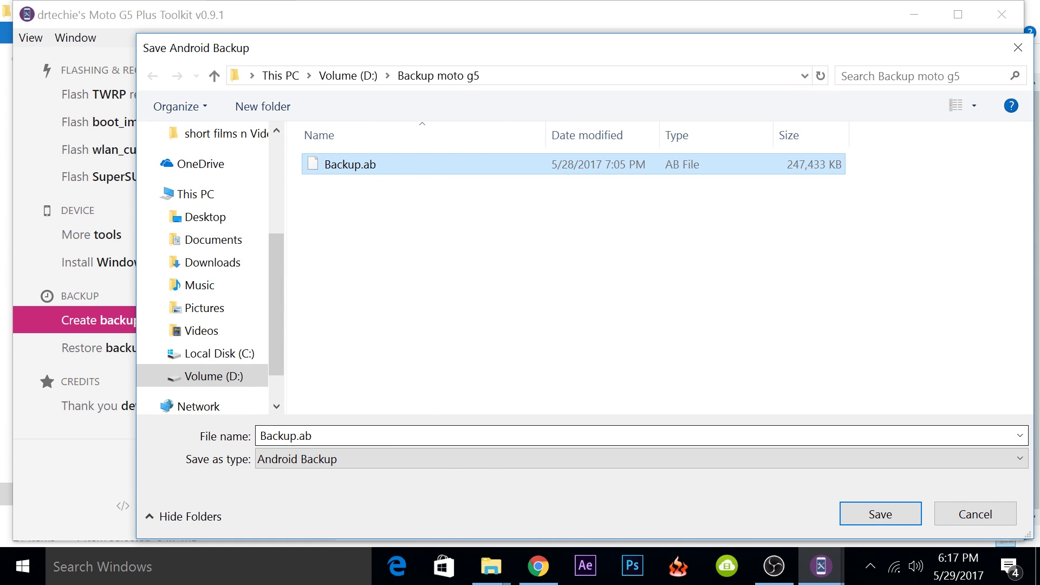
pyautogui.press('Return')
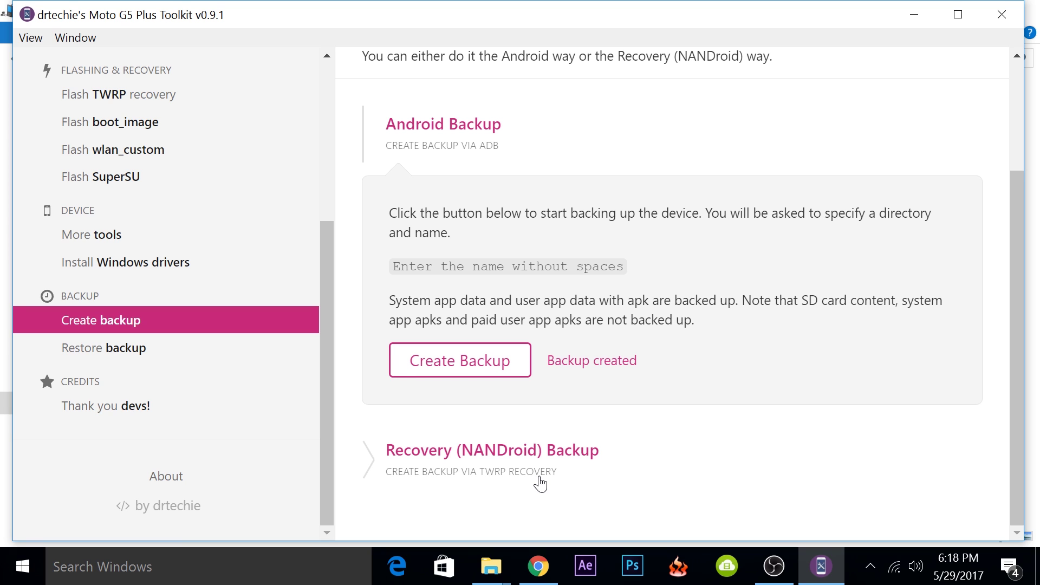
# Step: Open the toolkit's Get unlock data page for the bootloader
pyautogui.moveTo(326, 239); pyautogui.dragTo(327, 81)
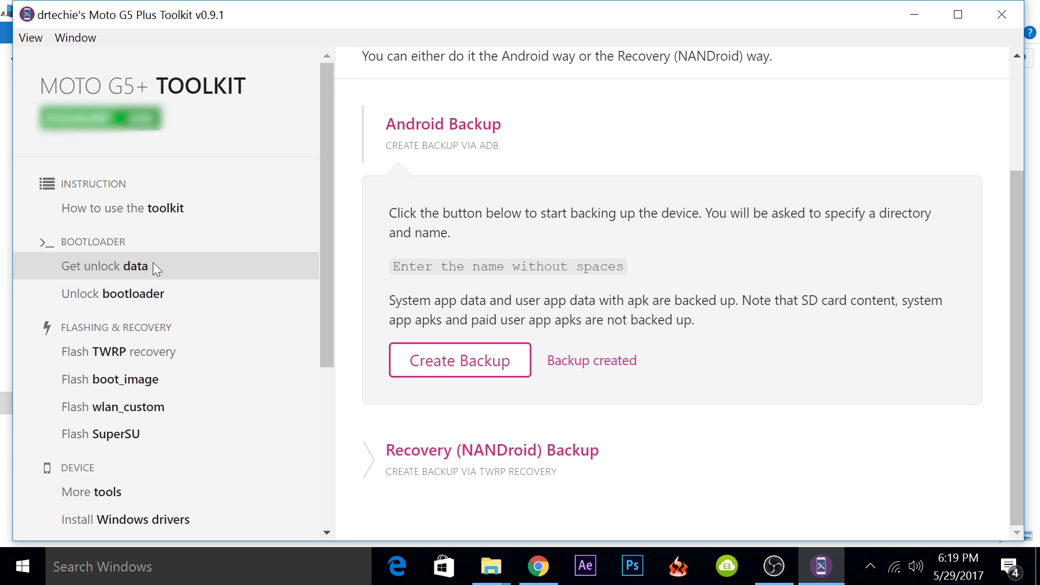
pyautogui.click(130, 264)
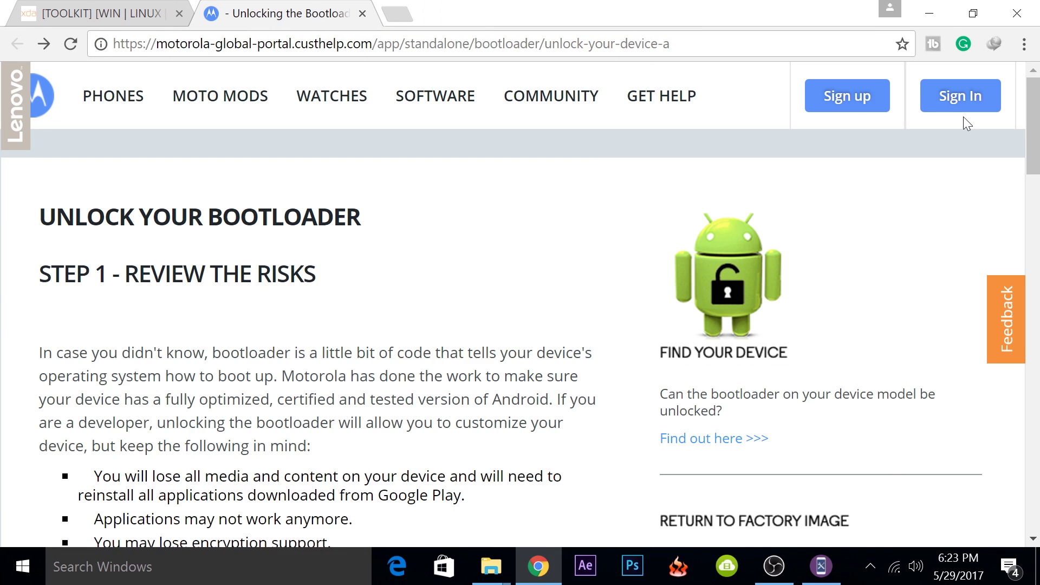
# Step: Sign in to Motorola, continue, and paste the phone's unlock data into the unlock field
pyautogui.click(964, 108)
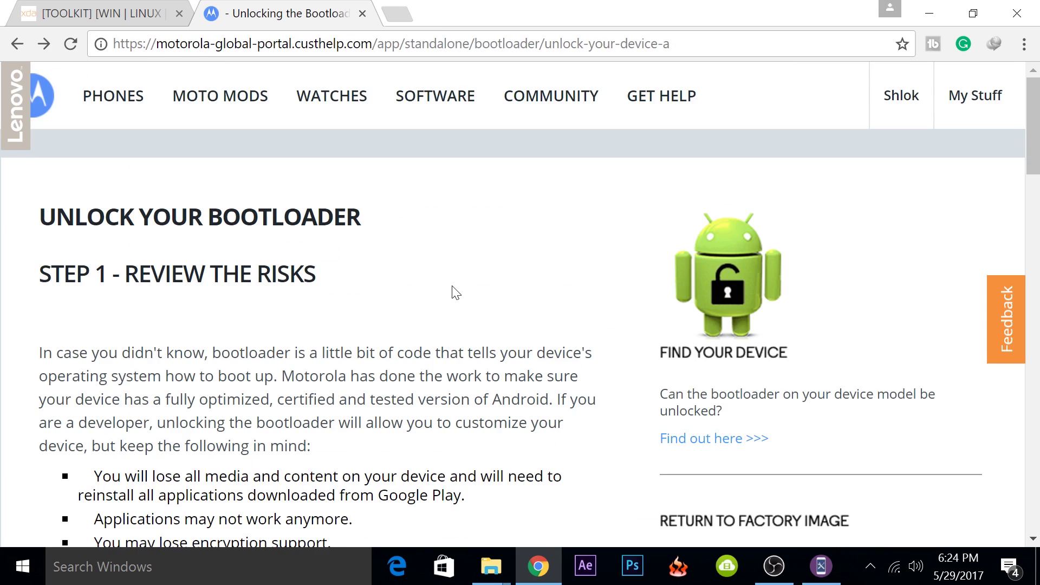
pyautogui.scroll(-10, 454, 292)
pyautogui.scroll(-12, 325, 292)
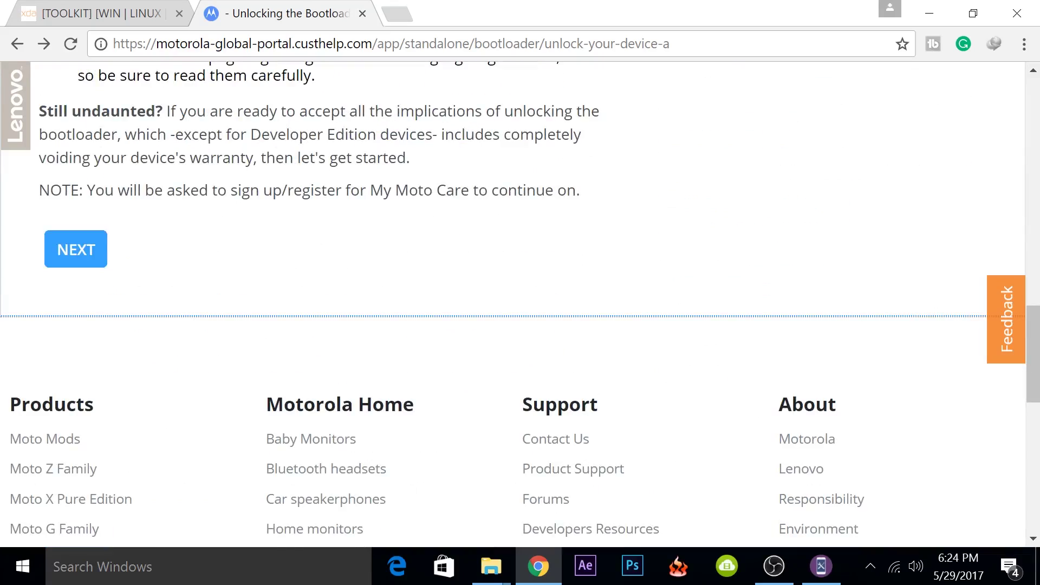
pyautogui.click(92, 258)
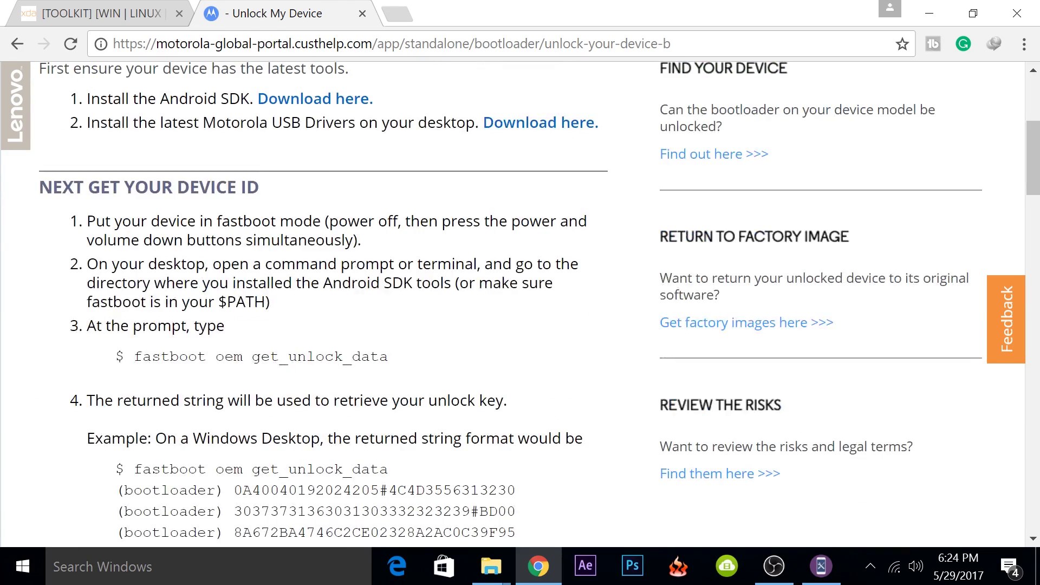
pyautogui.scroll(-13, 339, 279)
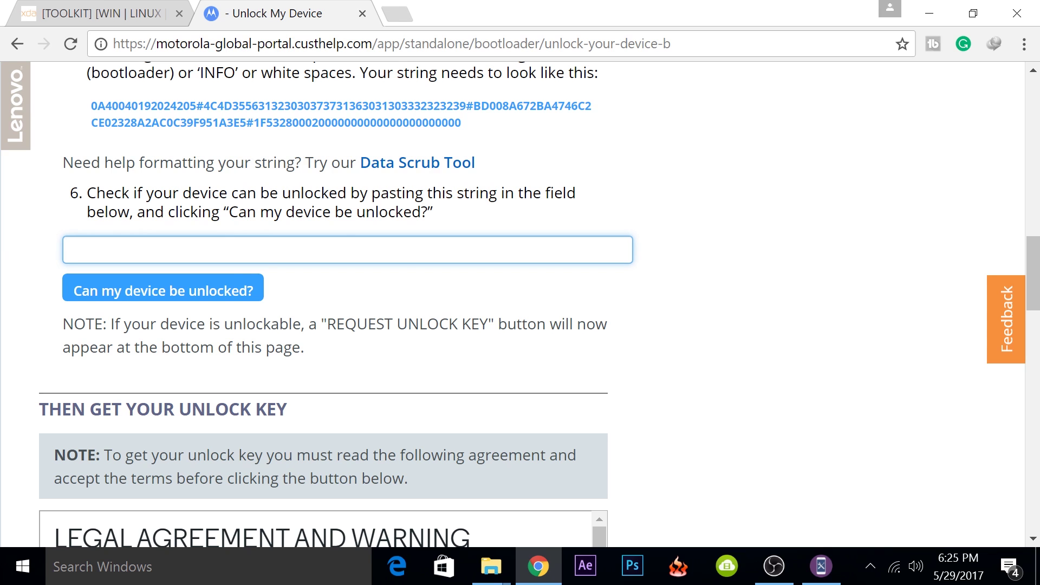
pyautogui.rightClick(218, 250)
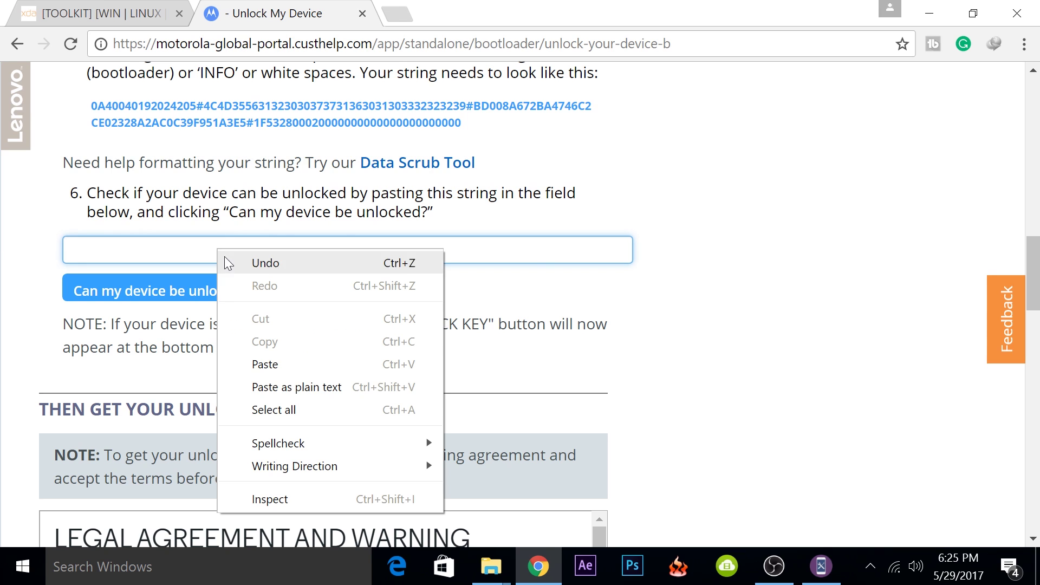
pyautogui.click(273, 364)
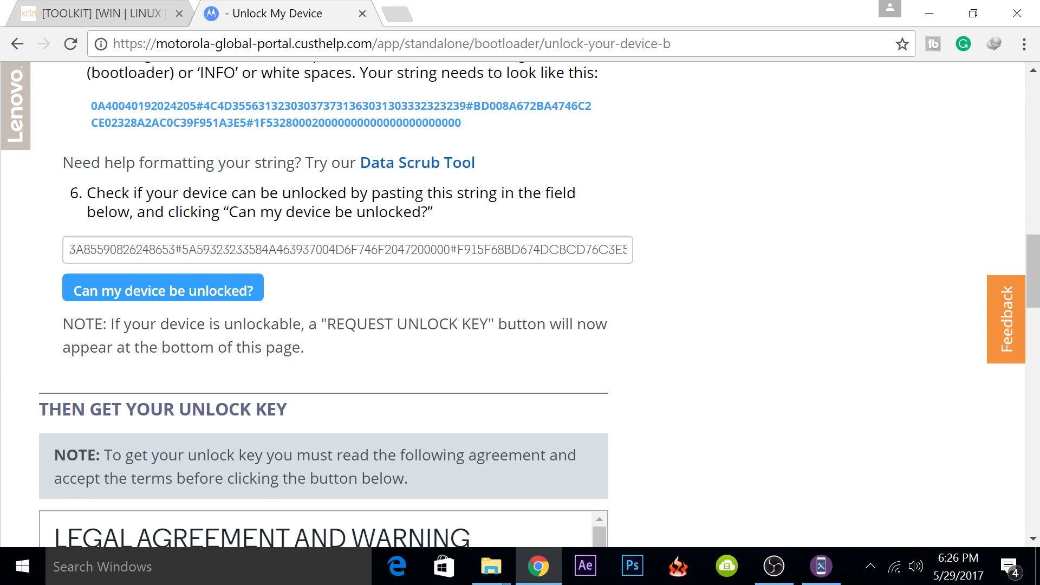
# Step: Agree to the legal terms and request the bootloader unlock key
pyautogui.moveTo(39, 409); pyautogui.dragTo(295, 417)
pyautogui.click(622, 417)
pyautogui.scroll(-2, 723, 414)
pyautogui.scroll(-9, 723, 413)
pyautogui.click(45, 316)
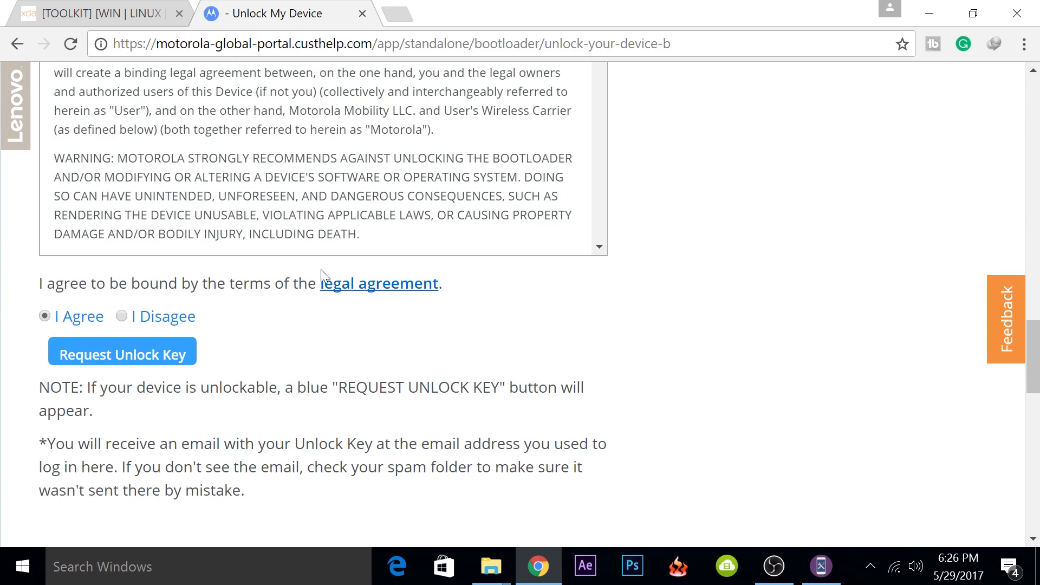
pyautogui.click(134, 356)
pyautogui.moveTo(339, 111); pyautogui.dragTo(442, 144)
pyautogui.hotkey('ctrl', 'c')
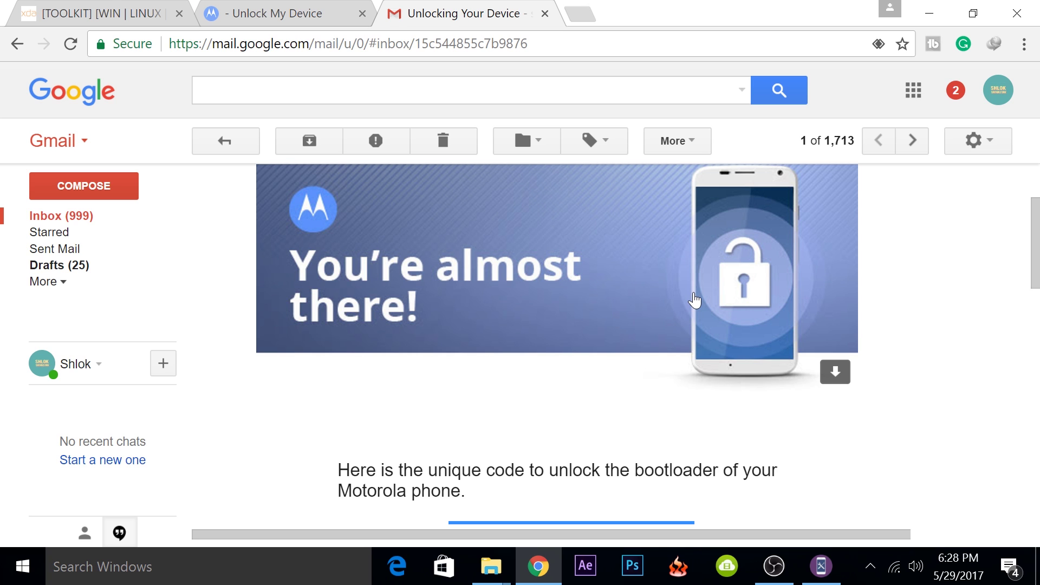
pyautogui.hotkey('alt', 'Tab')
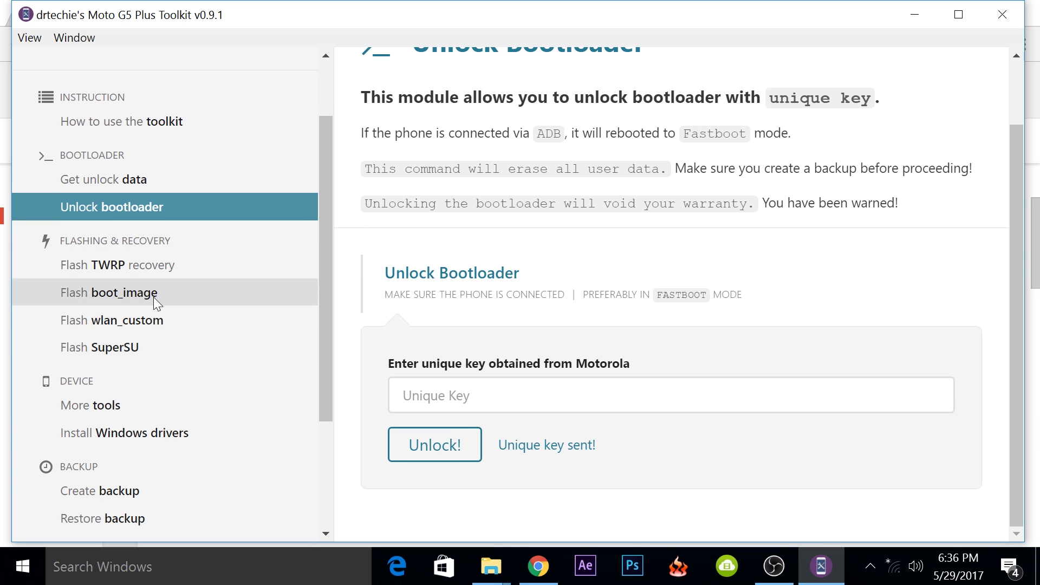
# Step: Open the Flash SuperSU module under Flashing & Recovery
pyautogui.click(115, 347)
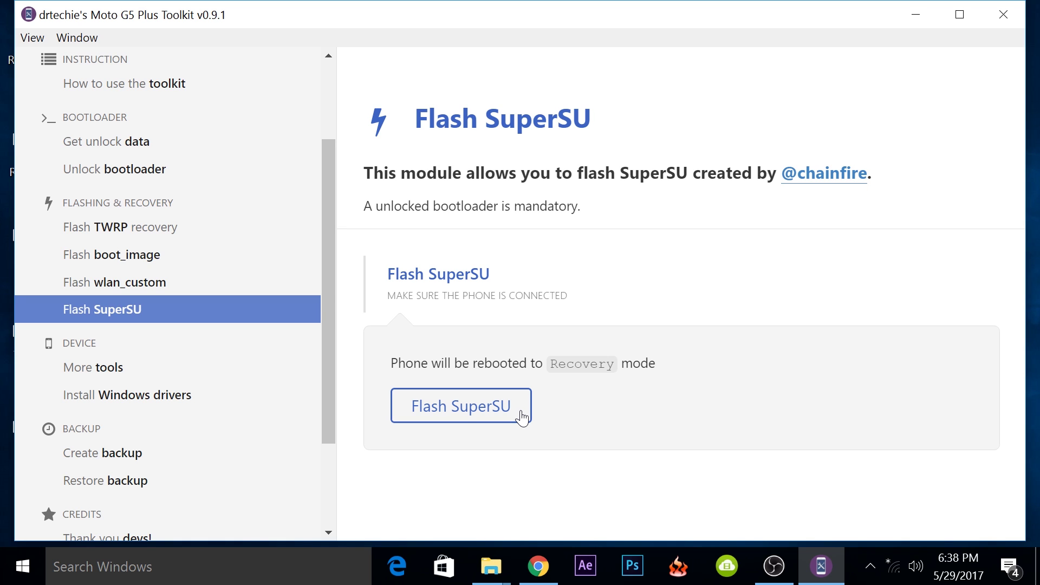
# Step: Flash SuperSU onto the phone until Done and 'Congrats! Reboot and Enjoy Root!' appear
pyautogui.click(520, 415)
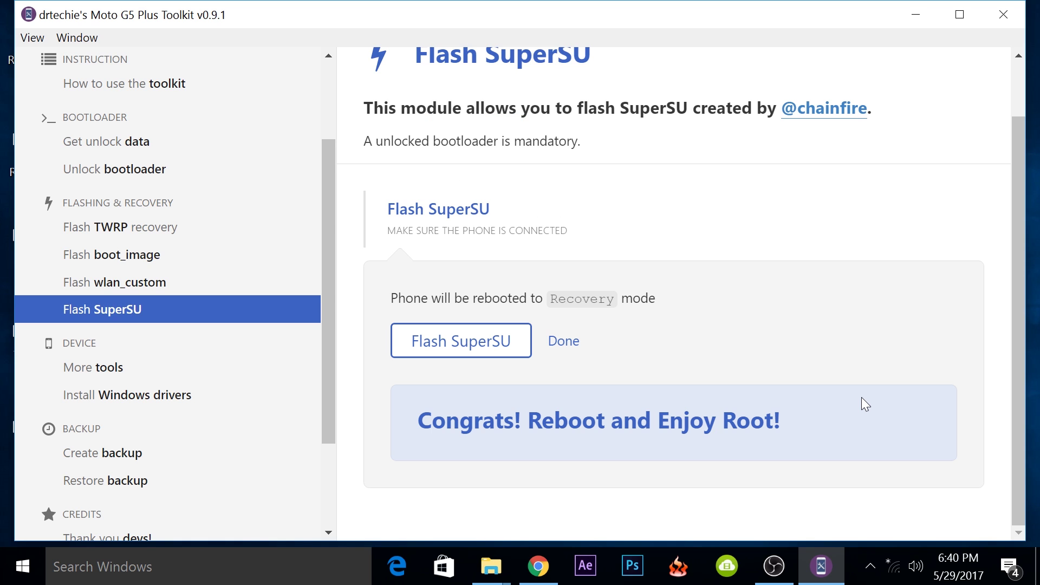